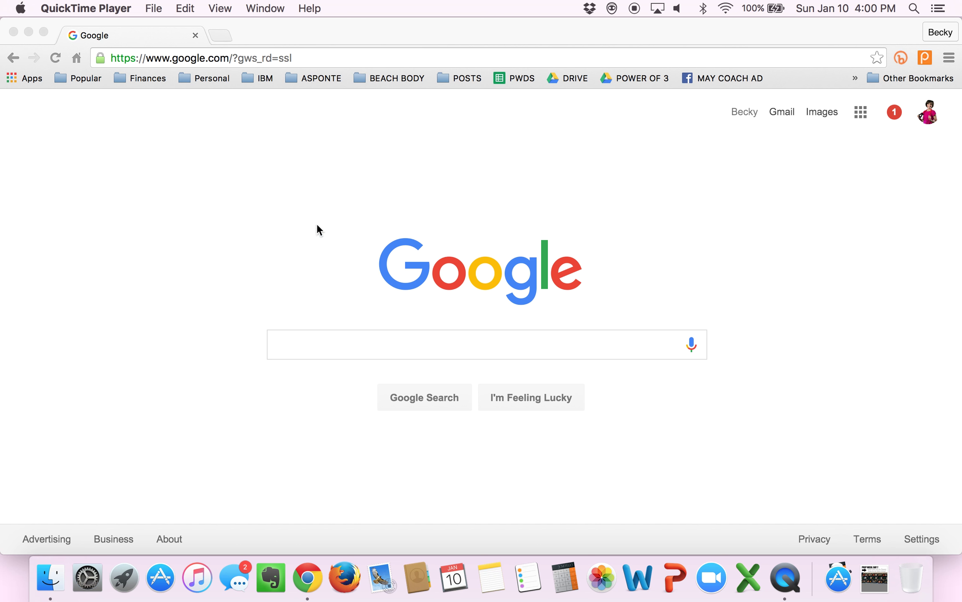
Step: Open the Team Beachbody home page from the BEACH BODY bookmarks and go to sign-in
{"action": "left_click", "coordinate": [387, 78]}
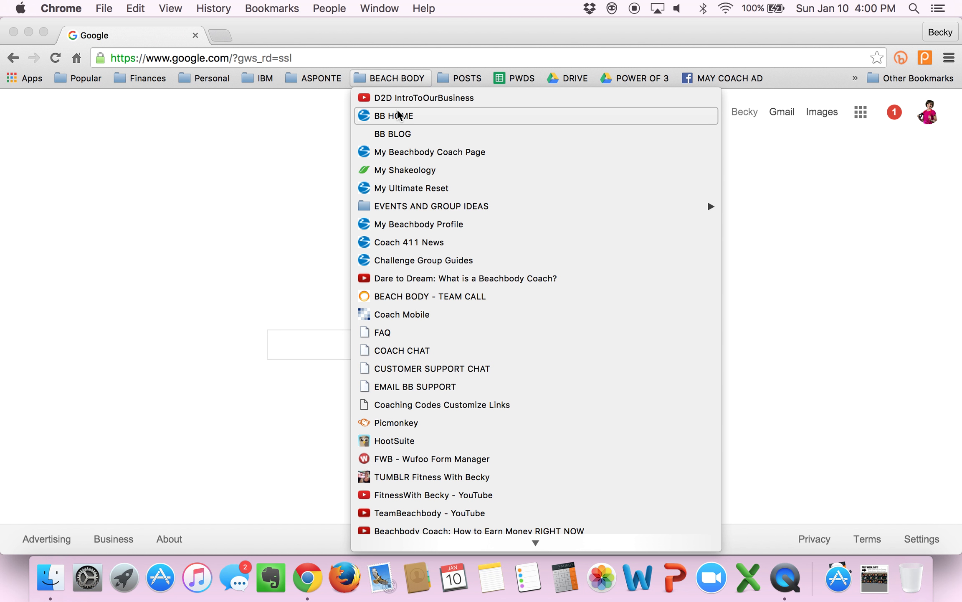
{"action": "left_click", "coordinate": [399, 116]}
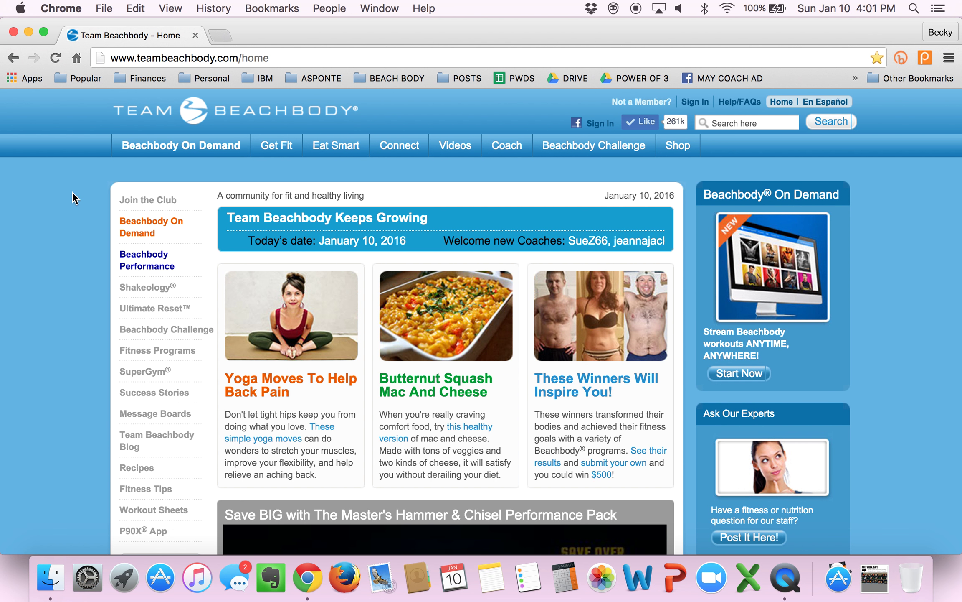
{"action": "left_click", "coordinate": [691, 103]}
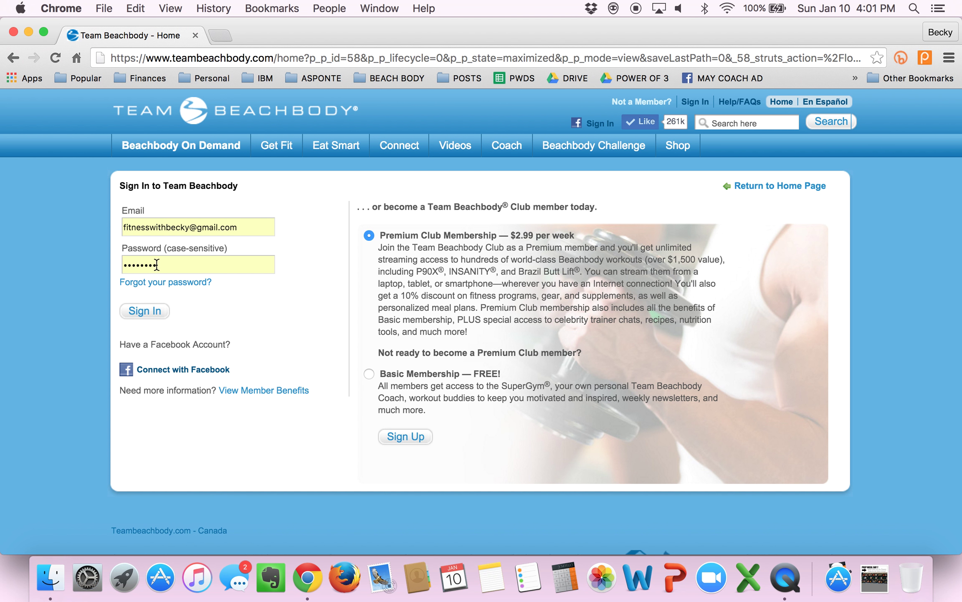
Step: Sign in with the saved credentials and open Coach > Coach Online Office
{"action": "left_click", "coordinate": [137, 314]}
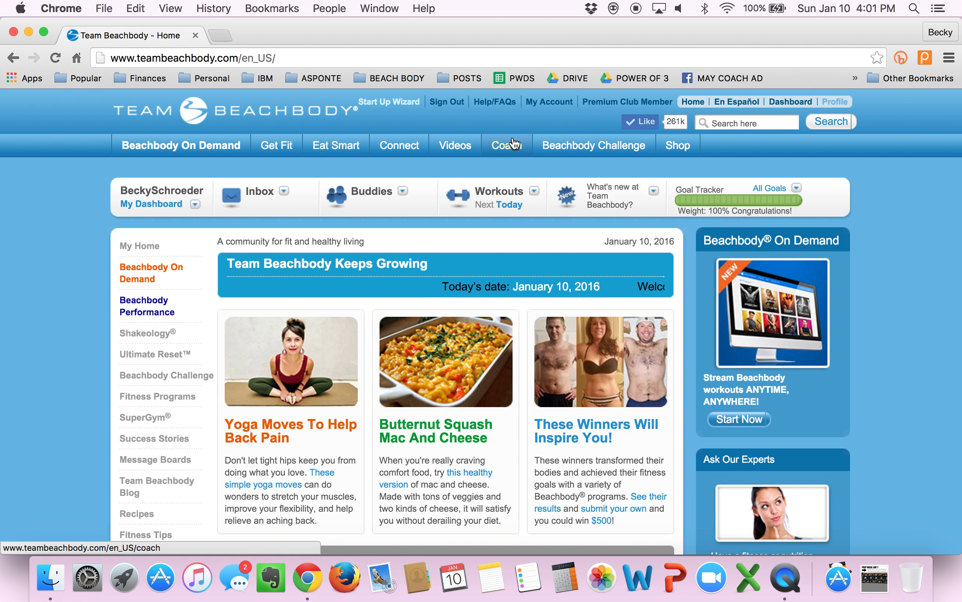
{"action": "mouse_move", "coordinate": [512, 146]}
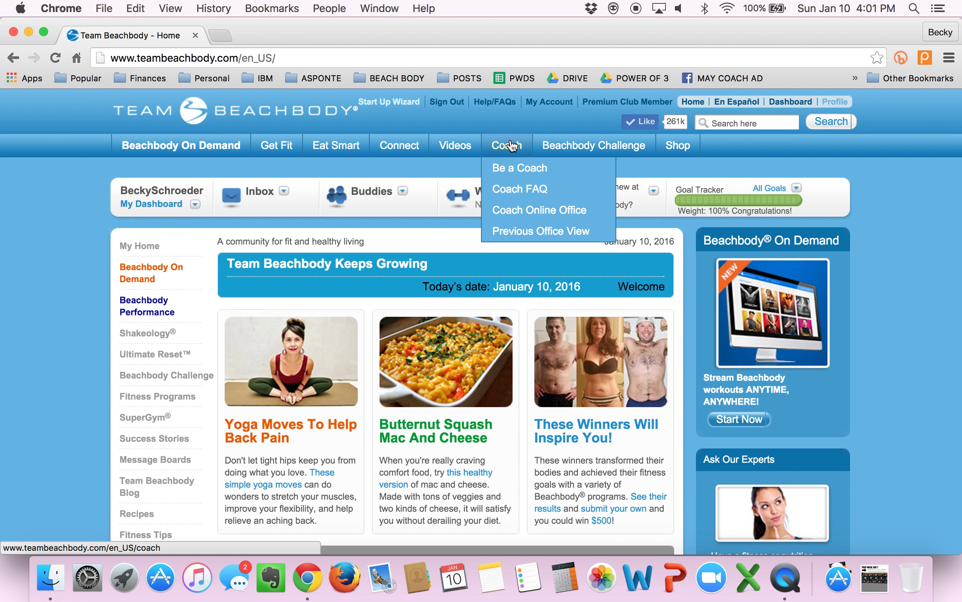
{"action": "left_click", "coordinate": [513, 211]}
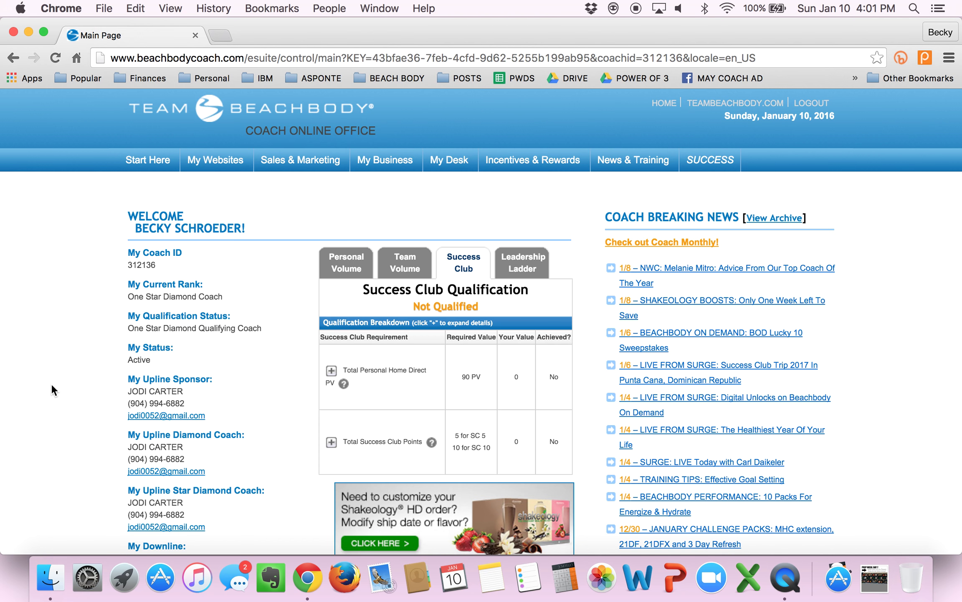
Step: Scroll the dashboard down to the 'Need to customize your Shakeology HD order?' banner
{"action": "scroll", "coordinate": [51, 382], "scroll_direction": "down", "scroll_amount": 5}
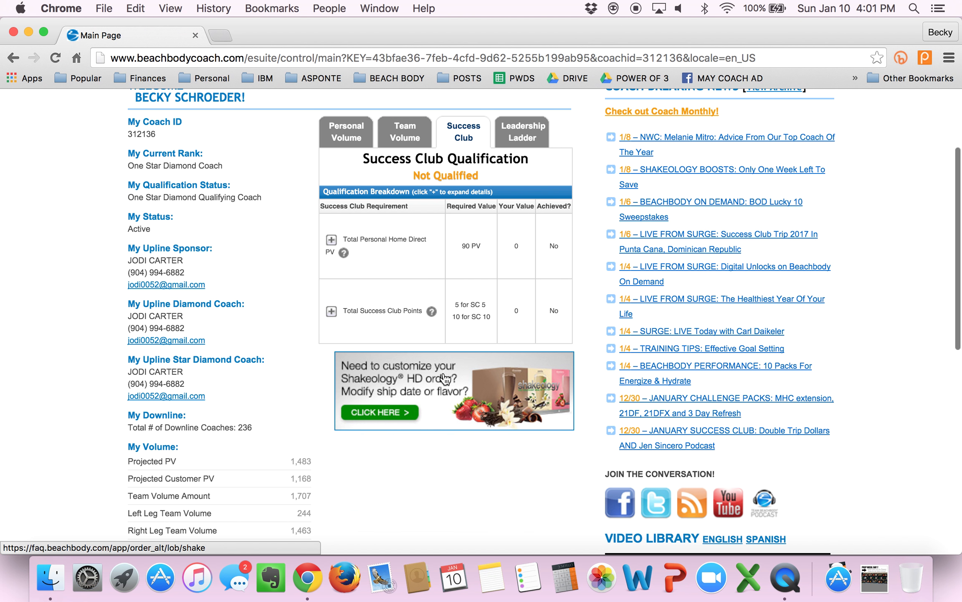
Step: Open the Customize Shakeology Home Direct form from the banner's CLICK HERE button and begin on Member Type
{"action": "left_click", "coordinate": [371, 409]}
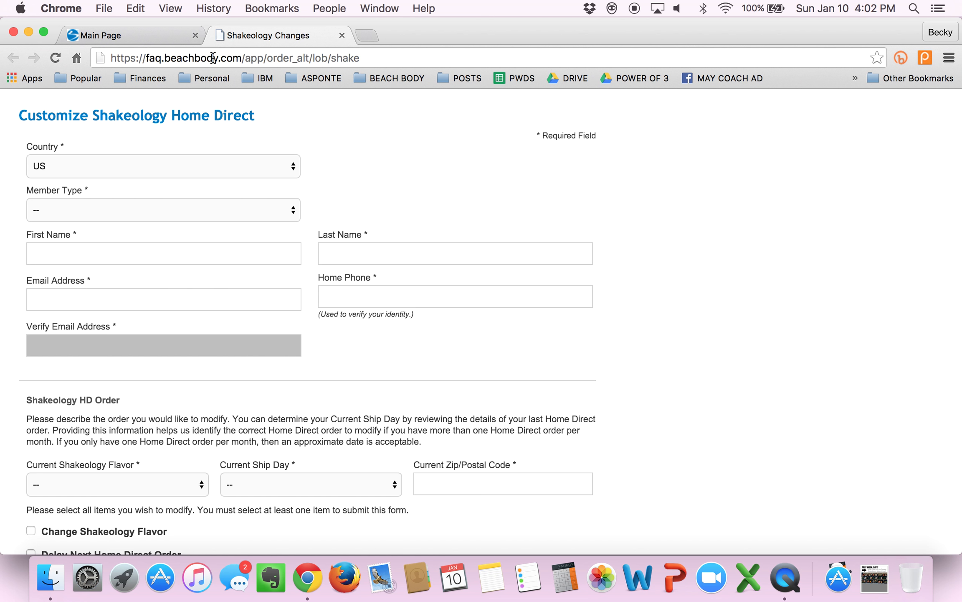
{"action": "scroll", "coordinate": [559, 321], "scroll_direction": "down", "scroll_amount": 5}
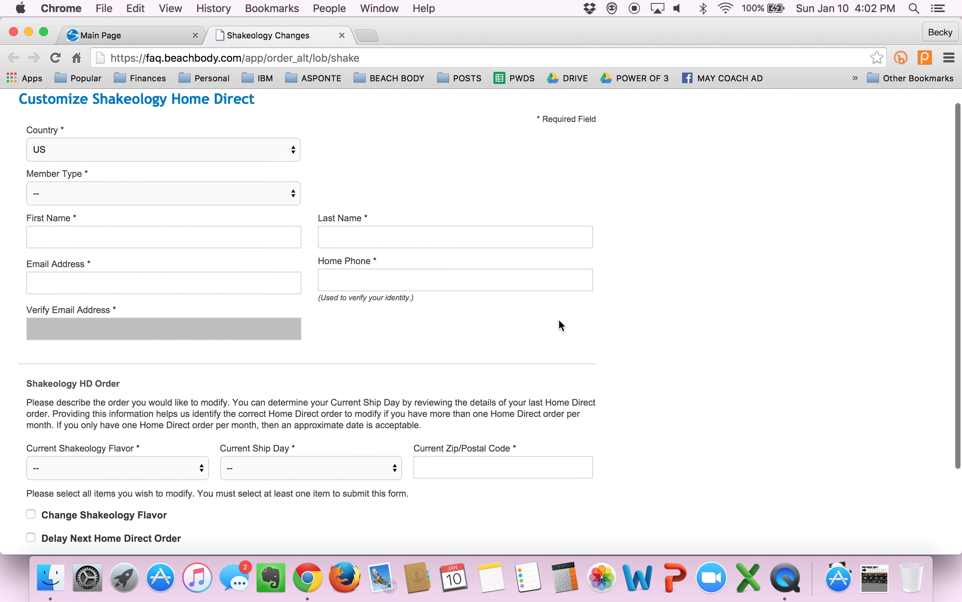
{"action": "scroll", "coordinate": [559, 321], "scroll_direction": "up", "scroll_amount": 5}
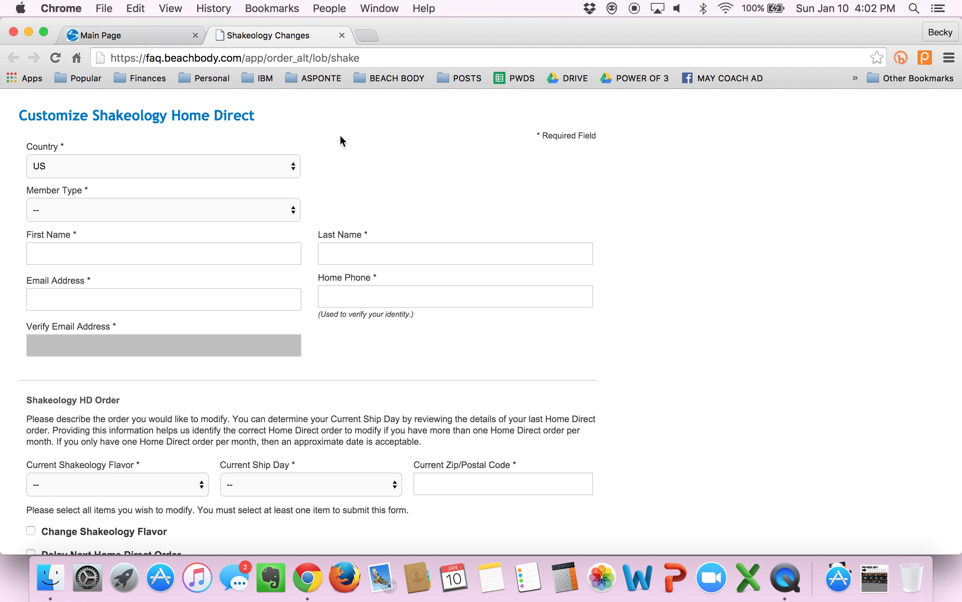
{"action": "left_click", "coordinate": [219, 208]}
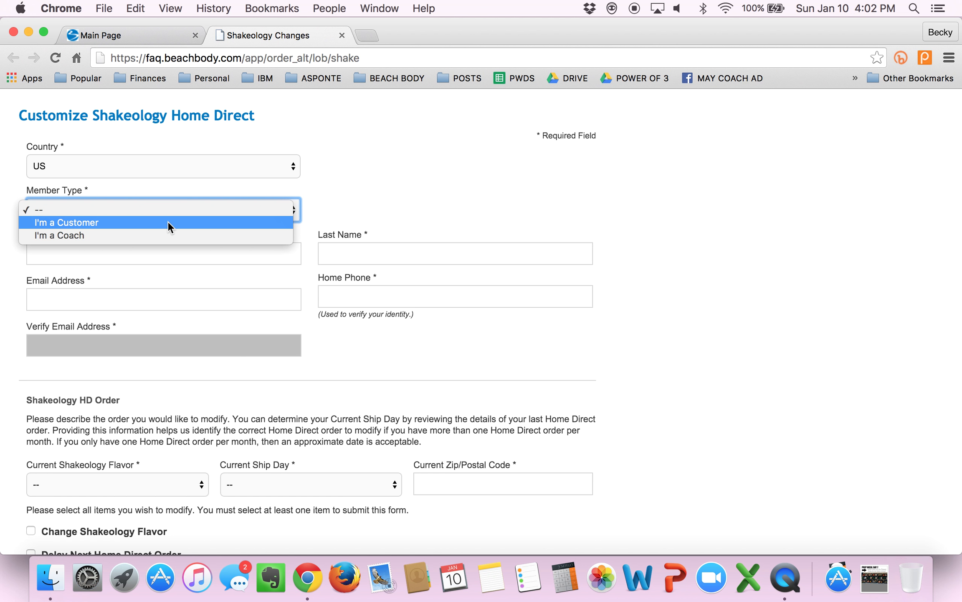
Step: Set Member Type to I'm a Coach and enter the Coach ID looked up on the dashboard
{"action": "left_click", "coordinate": [115, 235]}
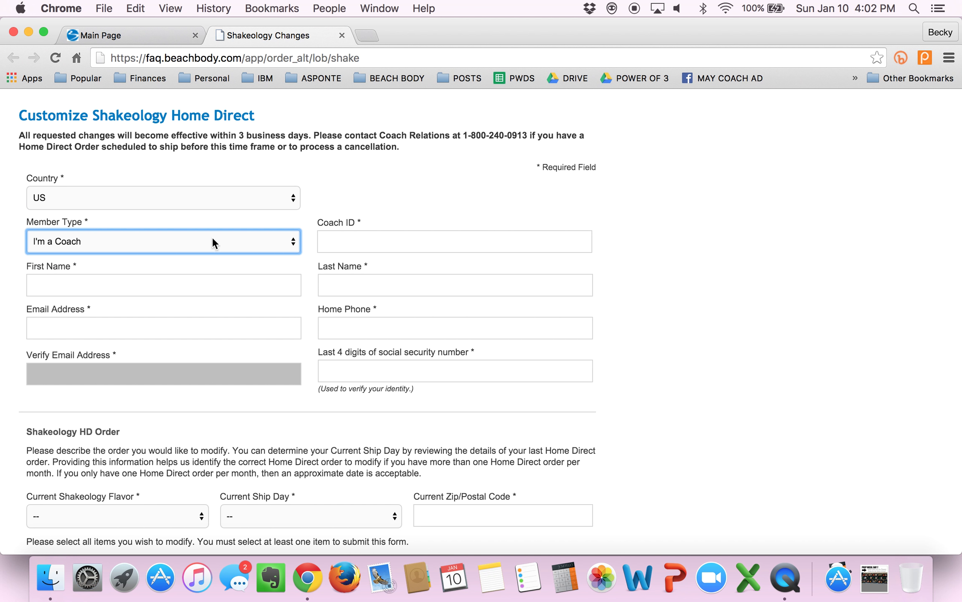
{"action": "left_click", "coordinate": [340, 247]}
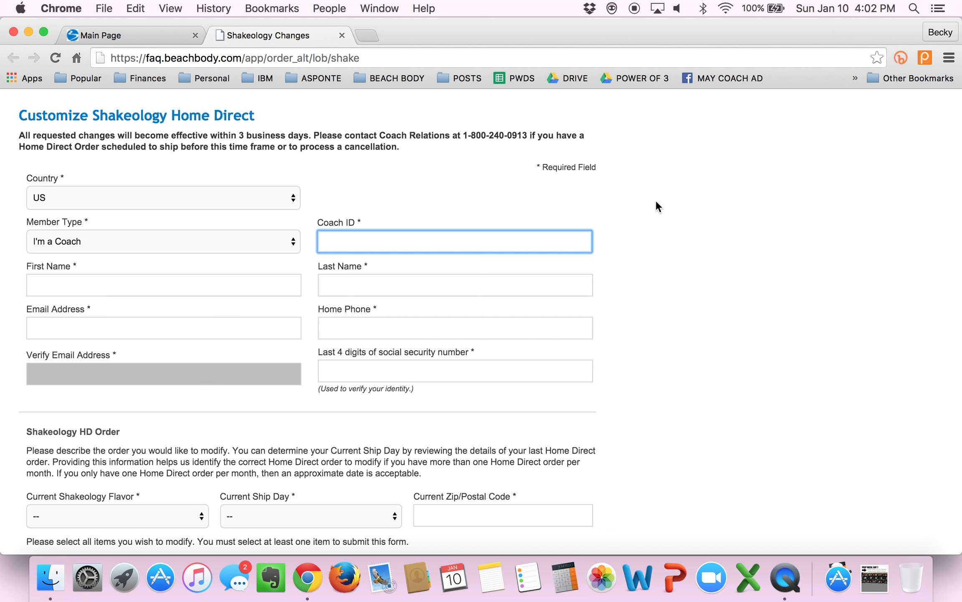
{"action": "left_click", "coordinate": [120, 33]}
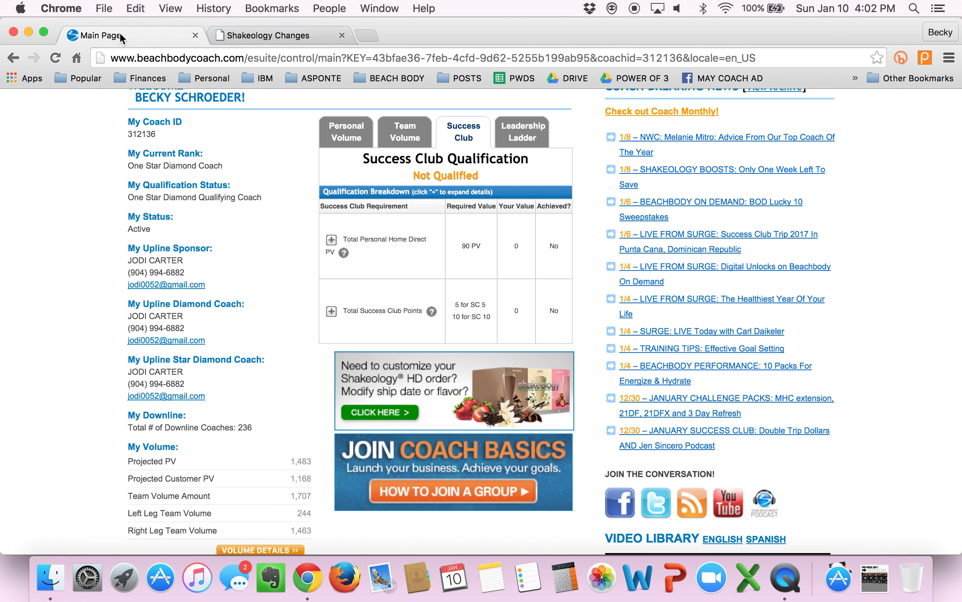
{"action": "scroll", "coordinate": [22, 227], "scroll_direction": "up", "scroll_amount": 3}
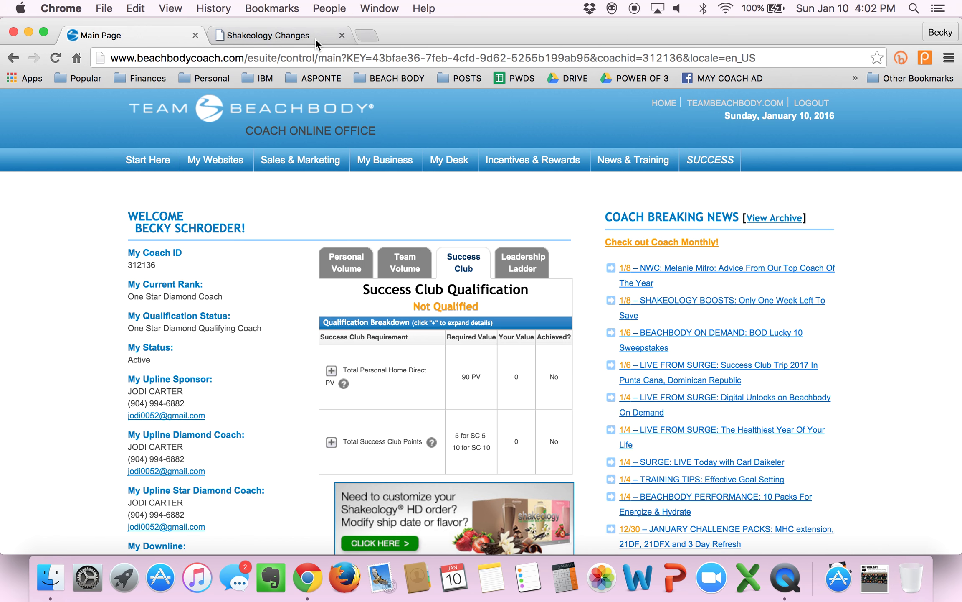
{"action": "left_click", "coordinate": [269, 32]}
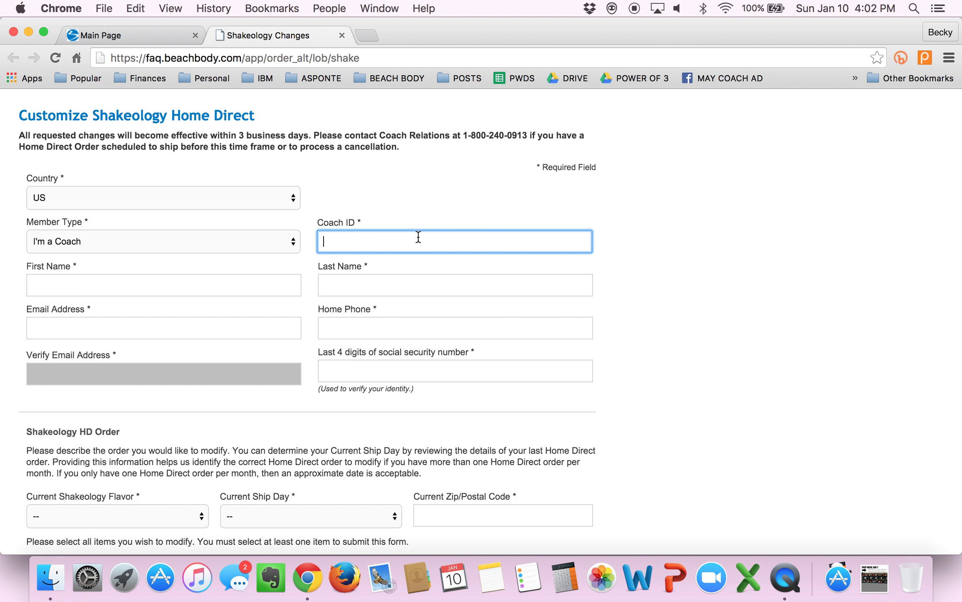
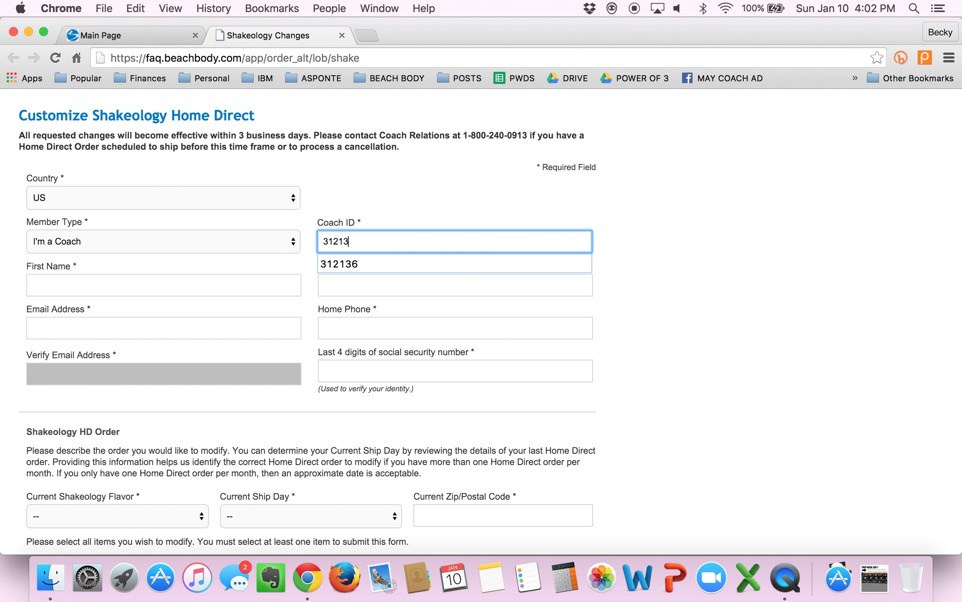
Step: Enter the coach's first and last name
{"action": "left_click", "coordinate": [191, 277]}
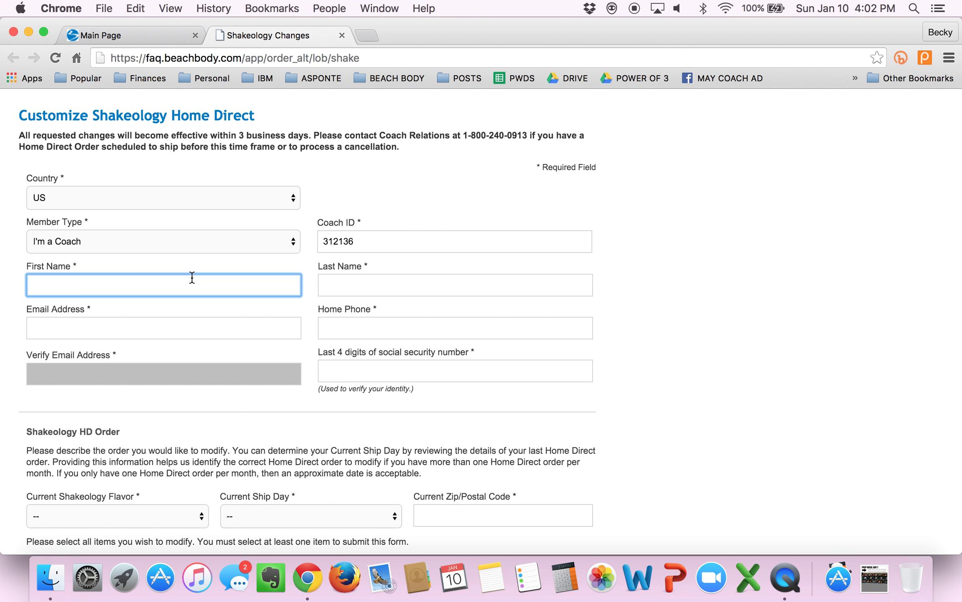
{"action": "key", "text": "Tab"}
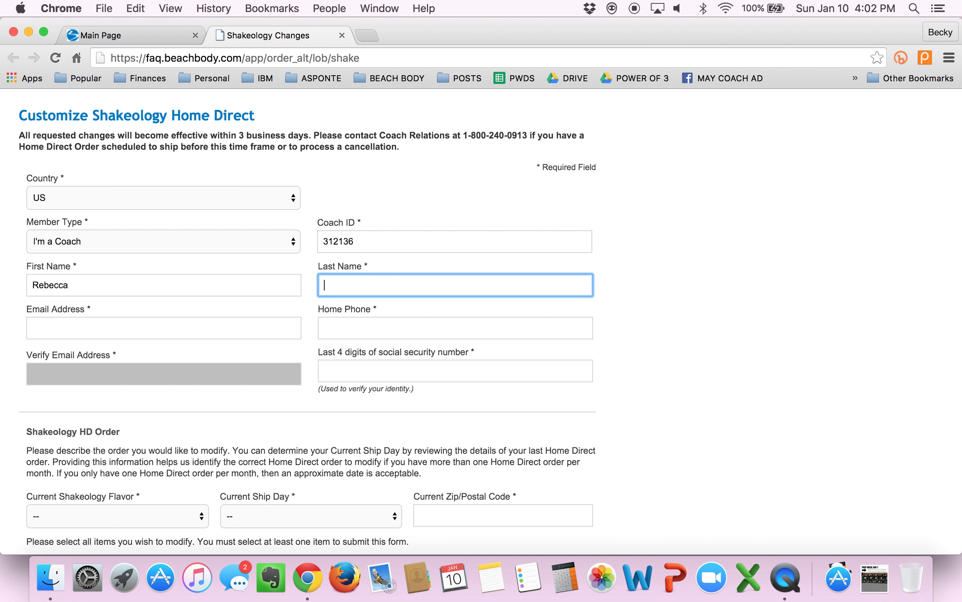
Step: Fill the e-mail and home phone fields from the browser's autofill suggestions
{"action": "key", "text": "Tab"}
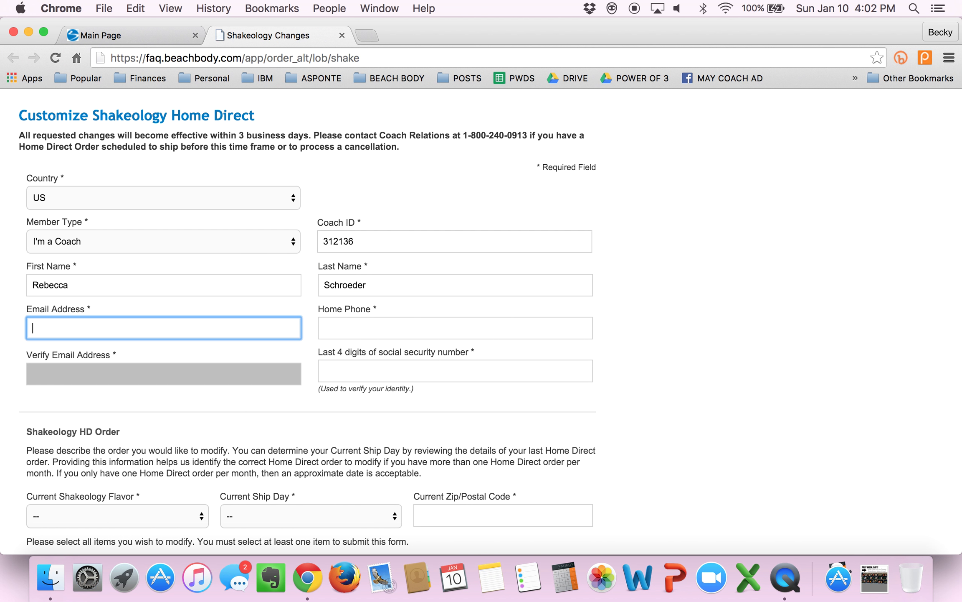
{"action": "type", "text": "fitness"}
{"action": "key", "text": "Down"}
{"action": "key", "text": "Return"}
{"action": "key", "text": "Tab"}
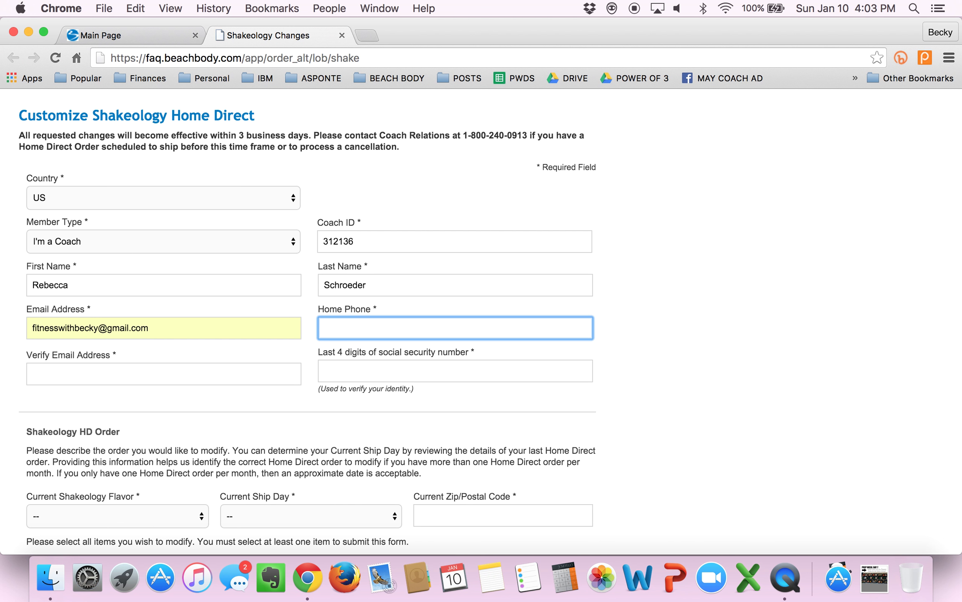
{"action": "type", "text": "90"}
{"action": "key", "text": "Down"}
{"action": "key", "text": "Return"}
Step: Autofill the e-mail confirmation and enter the last four SSN digits
{"action": "key", "text": "Tab"}
{"action": "type", "text": "f"}
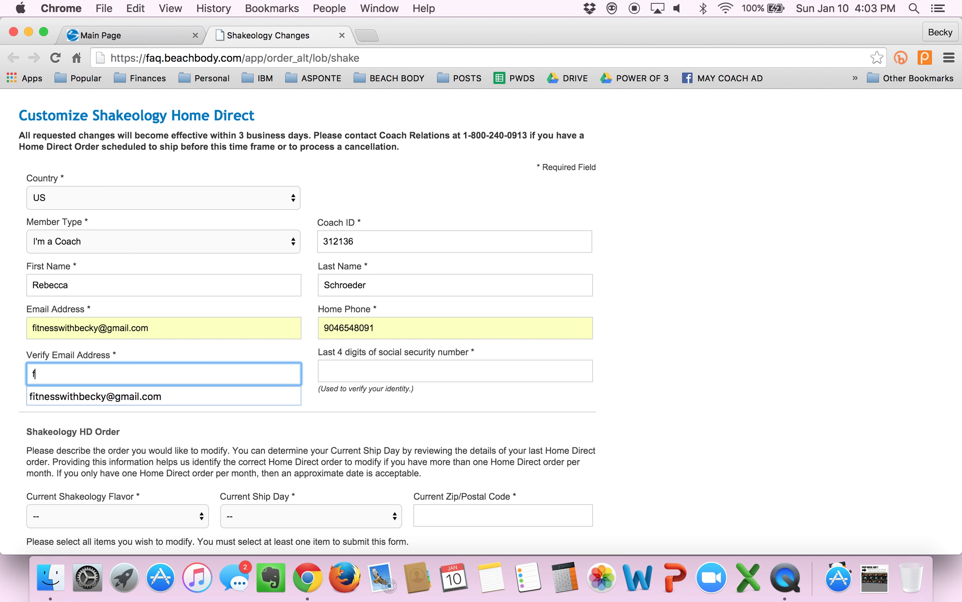
{"action": "type", "text": "i"}
{"action": "key", "text": "Down"}
{"action": "key", "text": "Return"}
{"action": "key", "text": "Tab"}
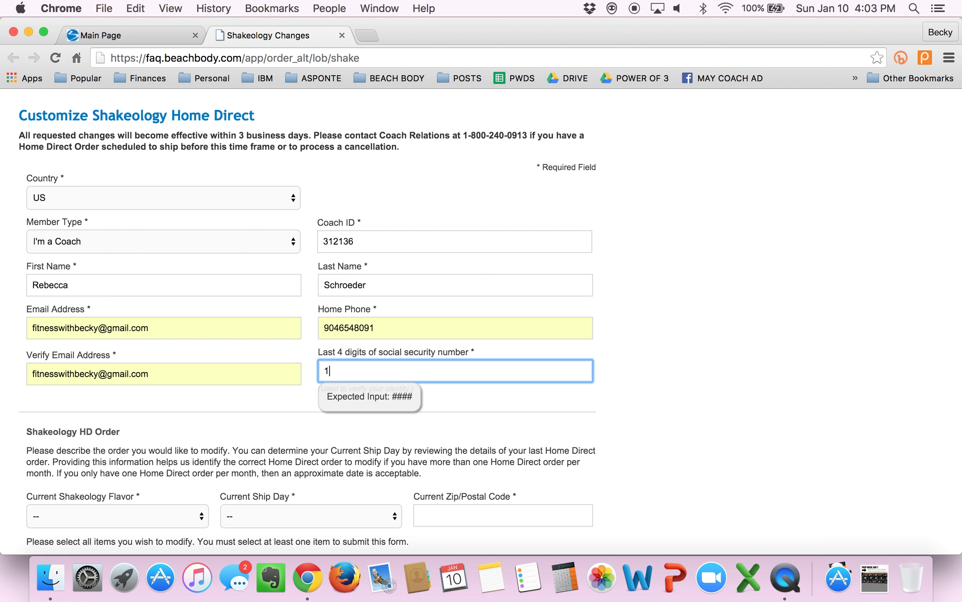
{"action": "key", "text": "Tab"}
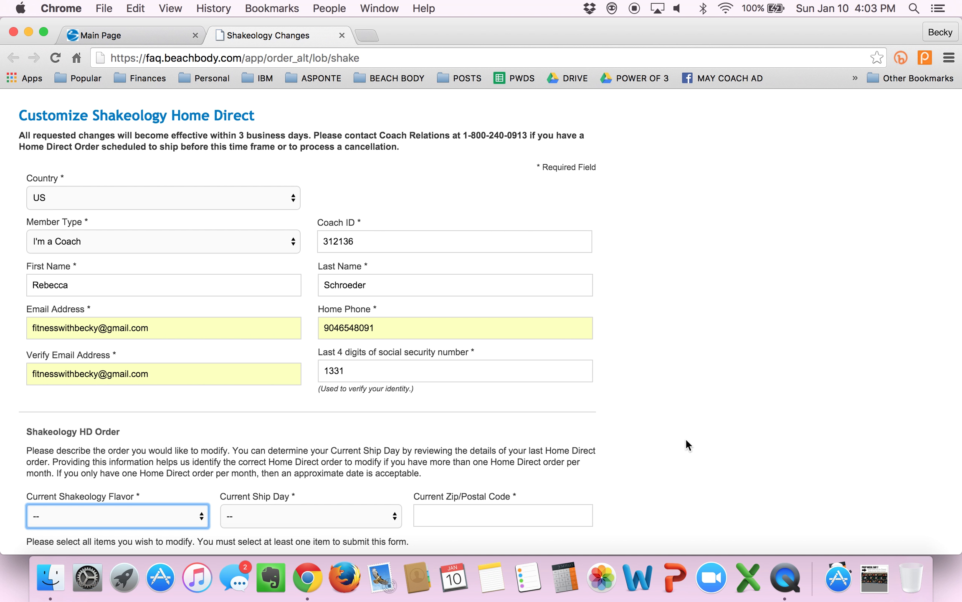
{"action": "scroll", "coordinate": [686, 440], "scroll_direction": "down", "scroll_amount": 5}
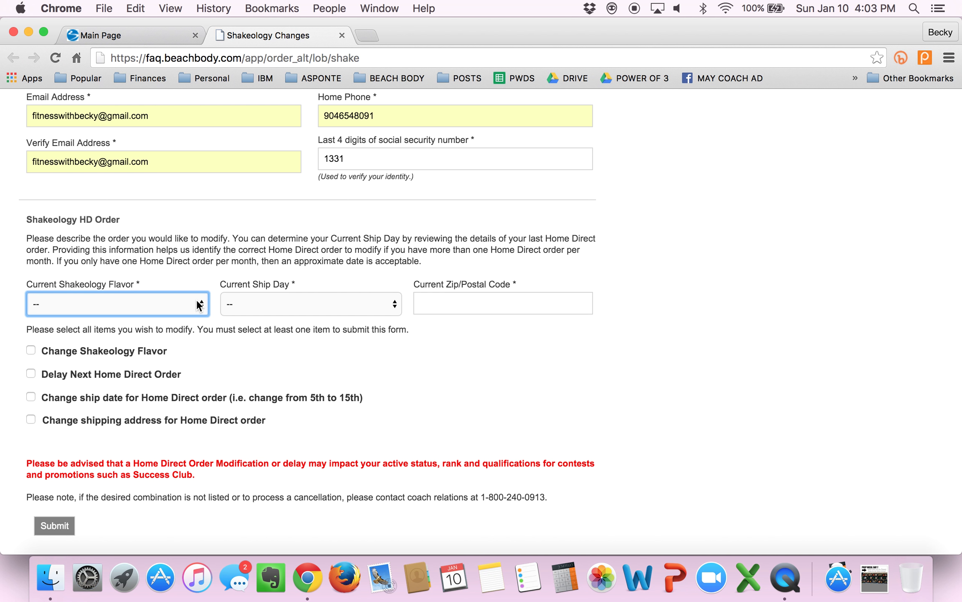
Step: Set current flavor to Choc Vegan 24 svg packet, ship day 17, and fill in the current zip code
{"action": "left_click", "coordinate": [199, 304]}
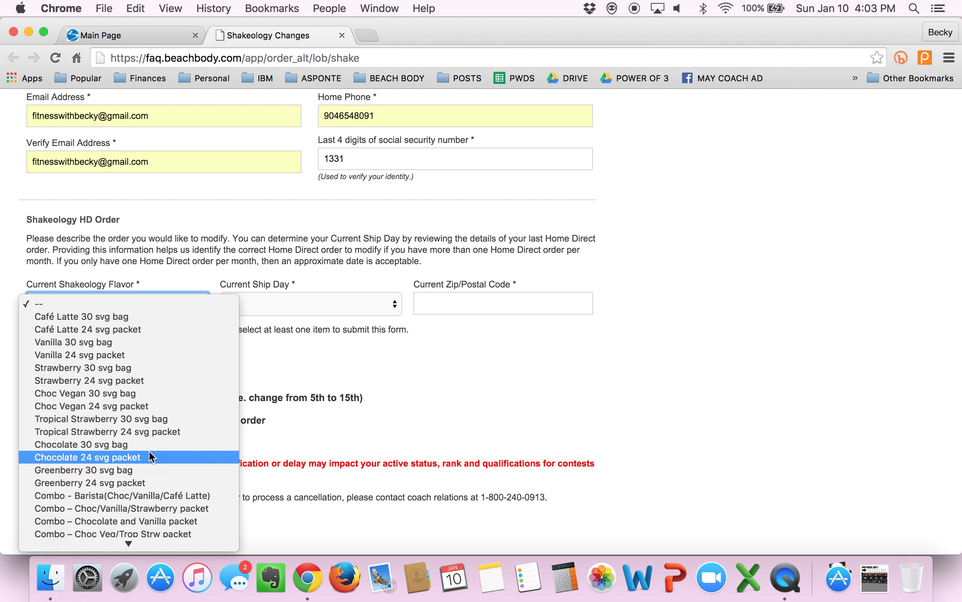
{"action": "scroll", "coordinate": [149, 450], "scroll_direction": "down", "scroll_amount": 3}
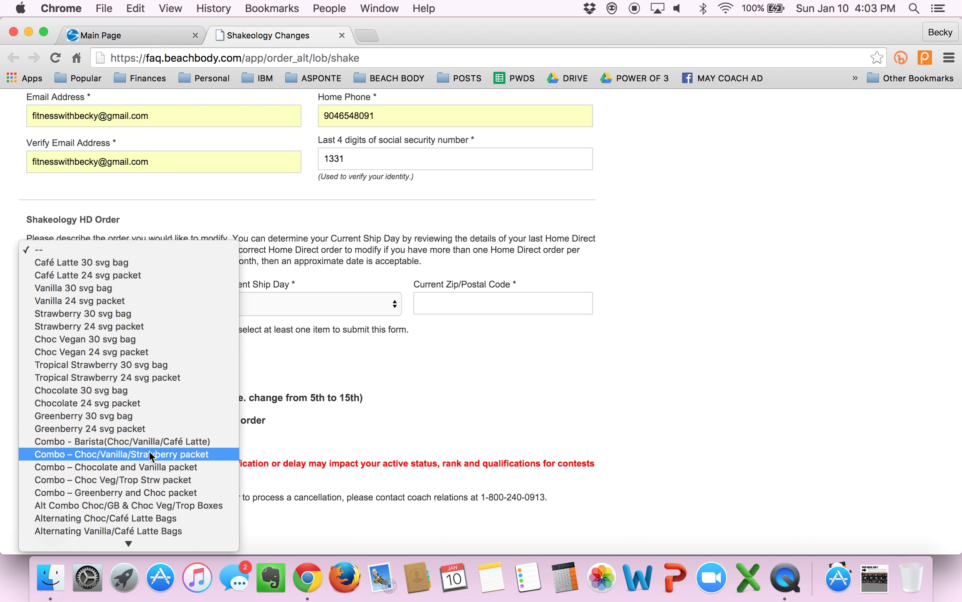
{"action": "left_click", "coordinate": [73, 353]}
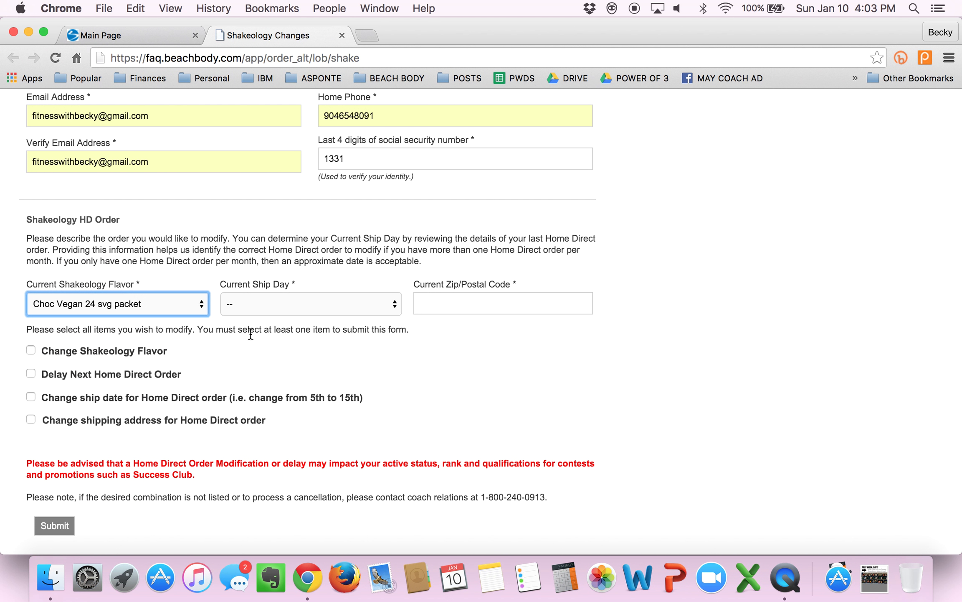
{"action": "left_click", "coordinate": [383, 300]}
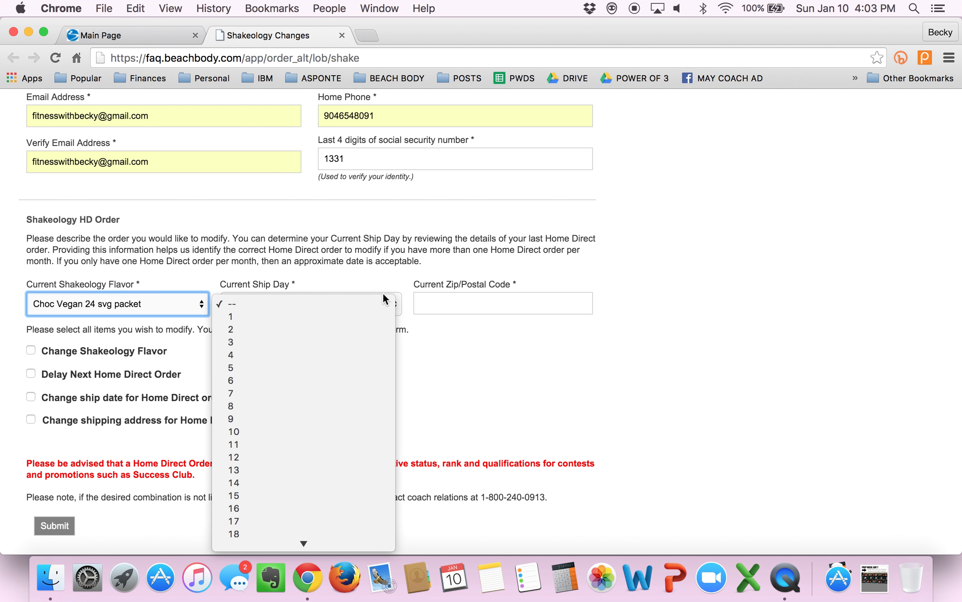
{"action": "left_click", "coordinate": [291, 516]}
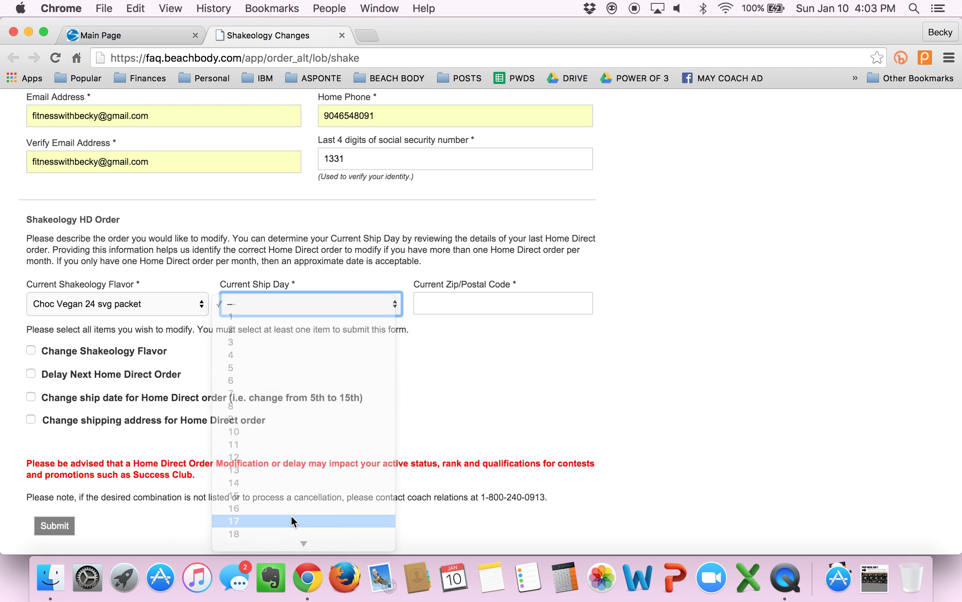
{"action": "left_click", "coordinate": [455, 301]}
{"action": "type", "text": "32266"}
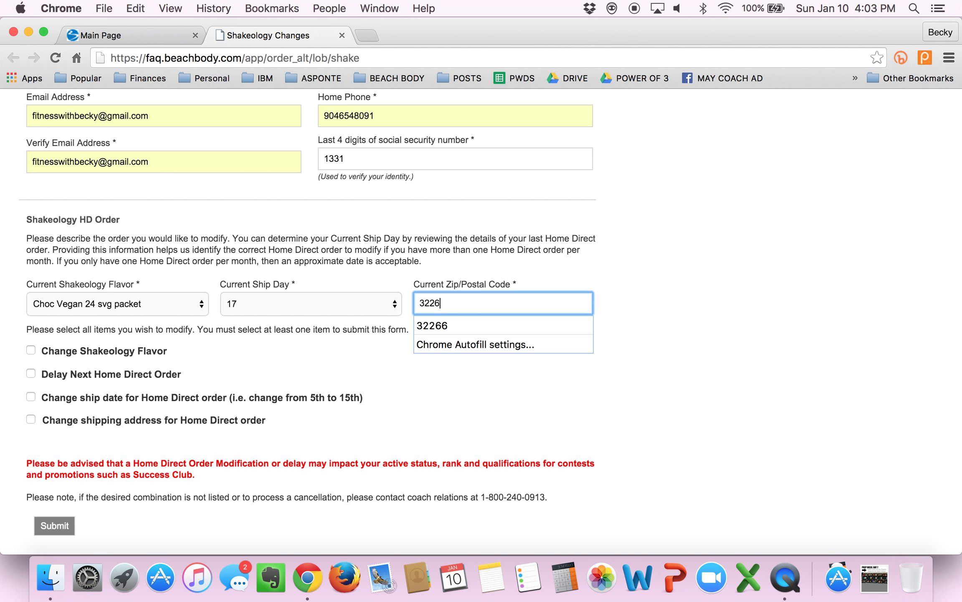
{"action": "left_click", "coordinate": [481, 325]}
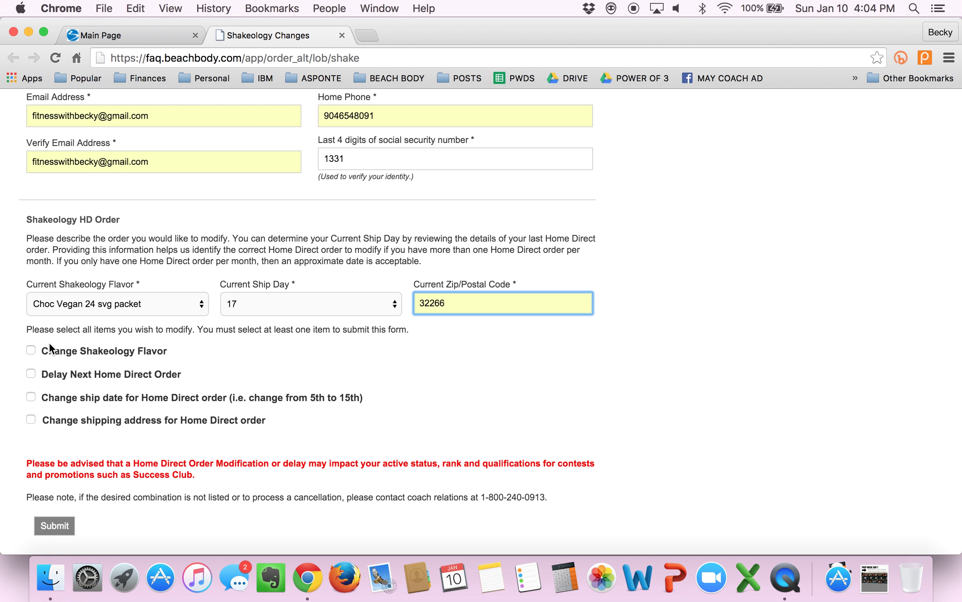
Step: Check Change Shakeology Flavor and choose Café Latte 24 svg packet as an Ongoing change
{"action": "left_click", "coordinate": [30, 350]}
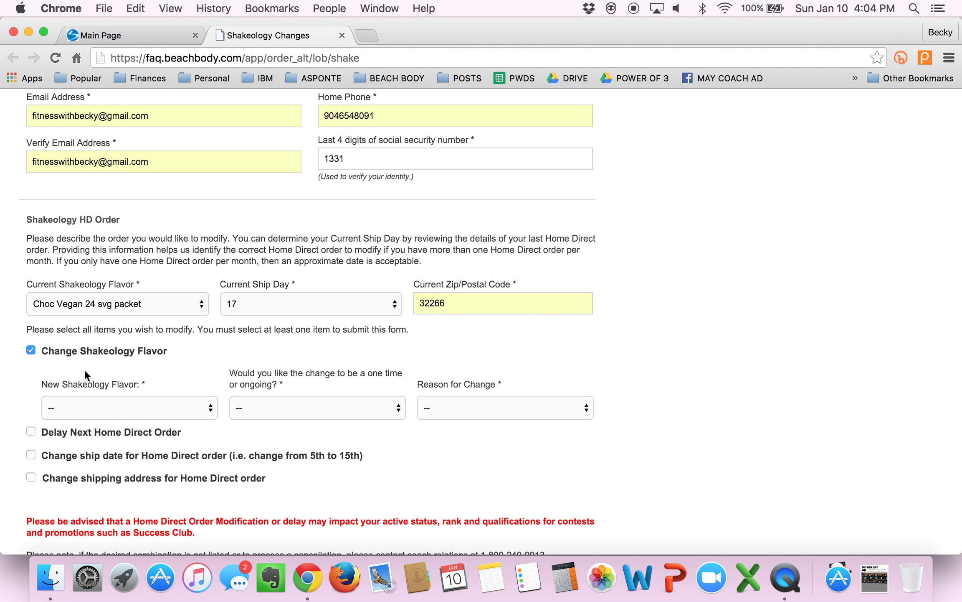
{"action": "scroll", "coordinate": [6, 439], "scroll_direction": "down", "scroll_amount": 3}
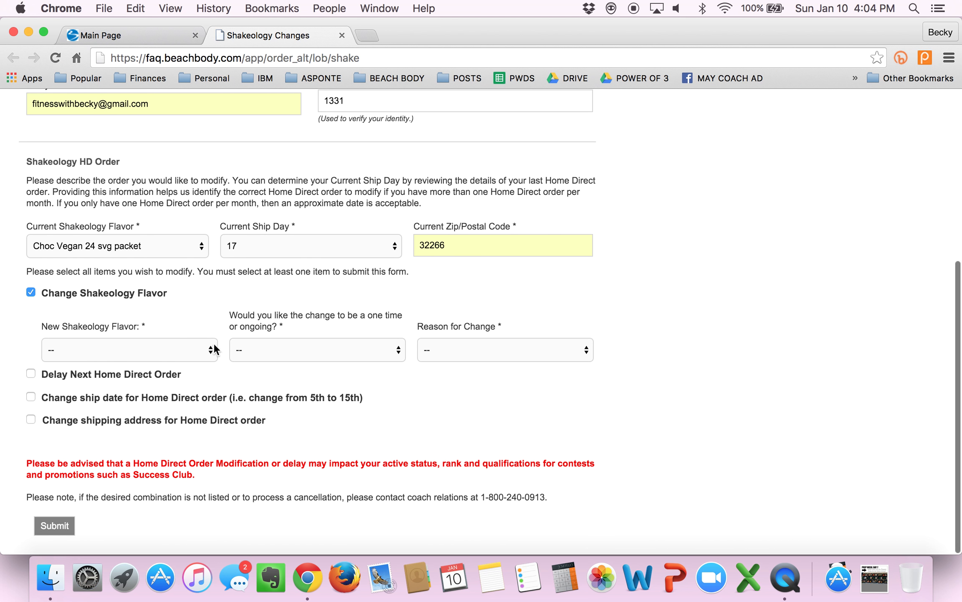
{"action": "left_click", "coordinate": [201, 348]}
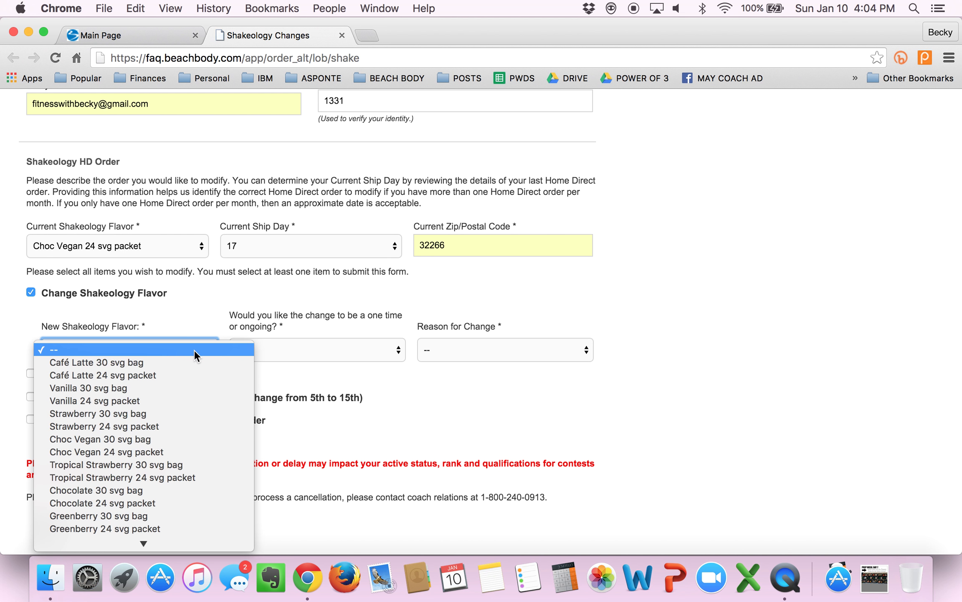
{"action": "left_click", "coordinate": [167, 374]}
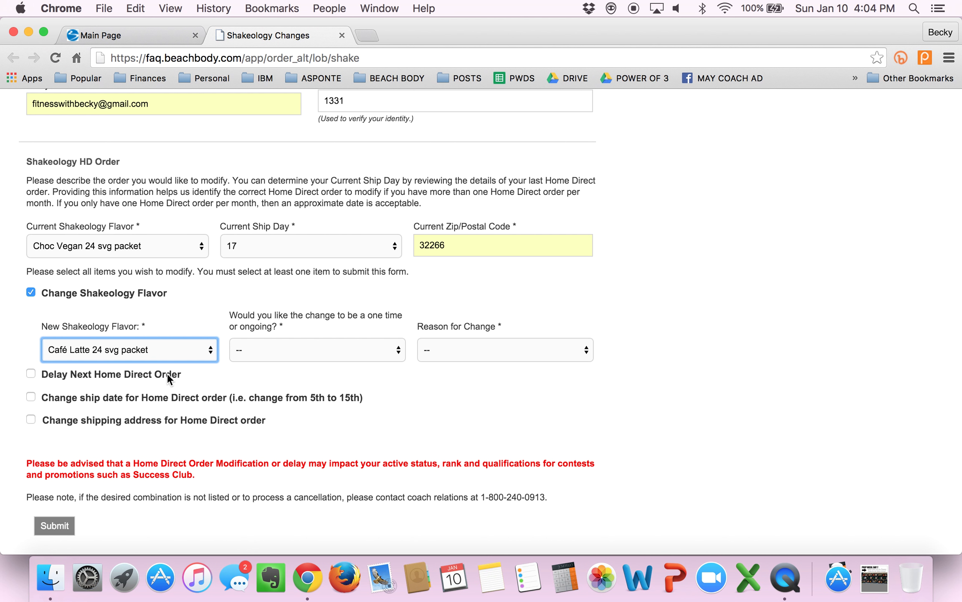
{"action": "left_click", "coordinate": [329, 348]}
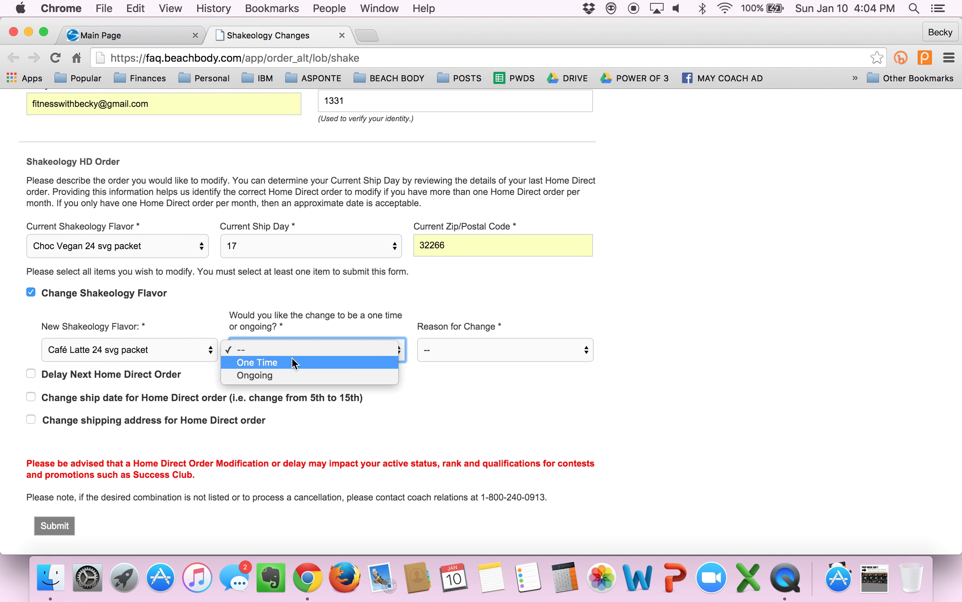
{"action": "left_click", "coordinate": [280, 374]}
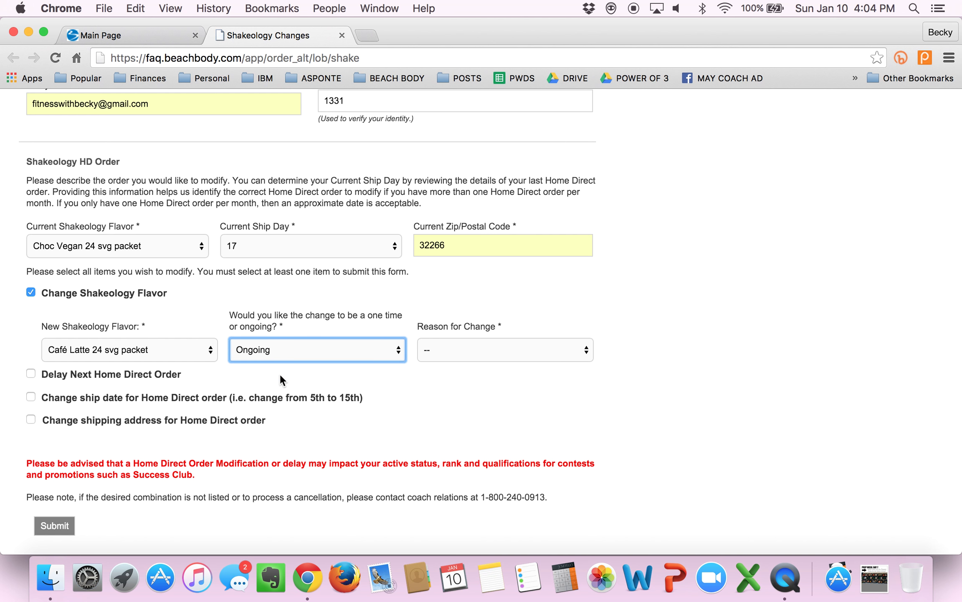
Step: Give Tired of flavor (want variety) as the reason and check Change ship date
{"action": "left_click", "coordinate": [484, 355]}
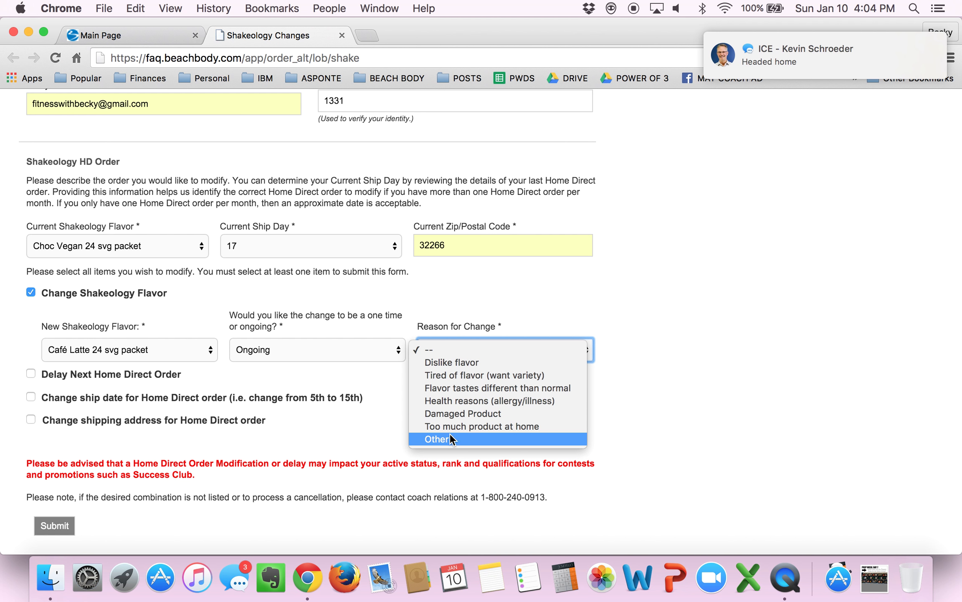
{"action": "left_click", "coordinate": [449, 375]}
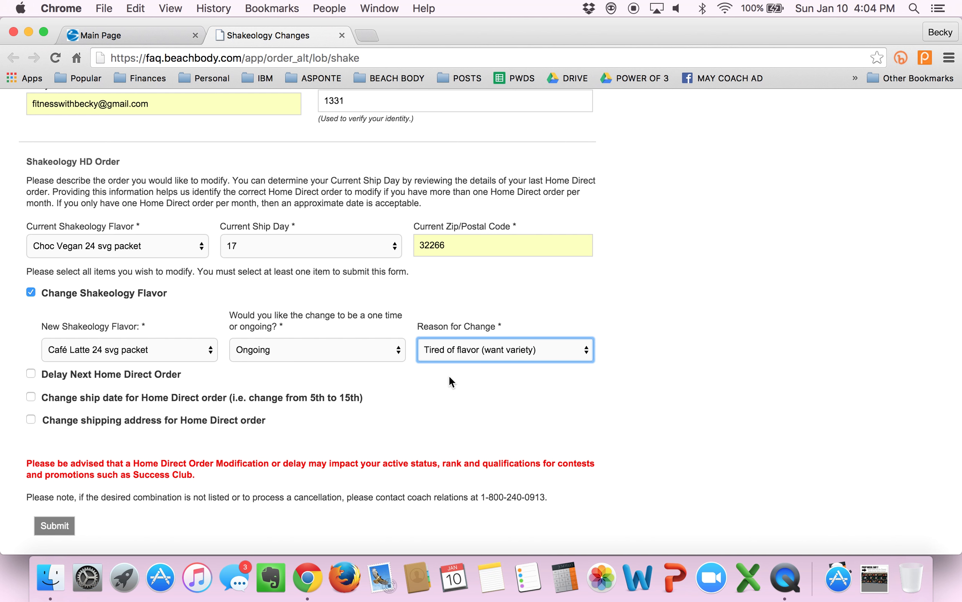
{"action": "left_click", "coordinate": [449, 381]}
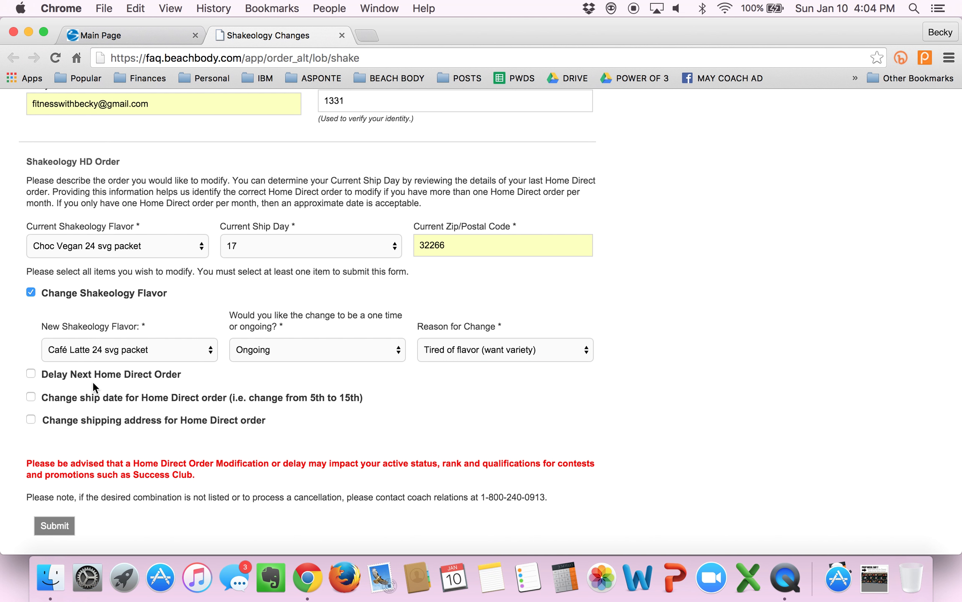
{"action": "left_click", "coordinate": [31, 398]}
Step: Set the new shipping date to 01-12-2016, correcting an initial January 14 pick, as One Time
{"action": "scroll", "coordinate": [620, 422], "scroll_direction": "down", "scroll_amount": 5}
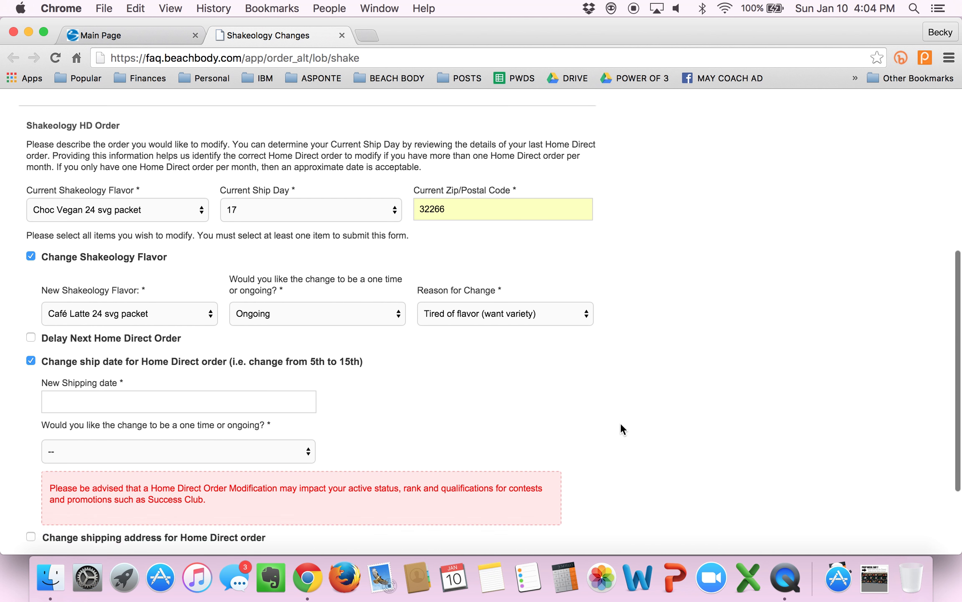
{"action": "left_click", "coordinate": [132, 345]}
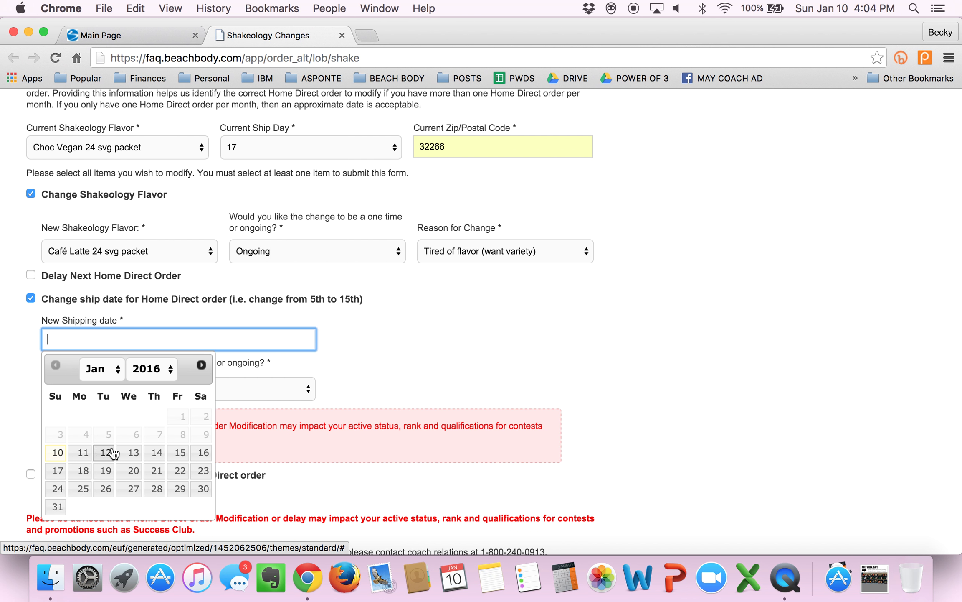
{"action": "left_click", "coordinate": [156, 454]}
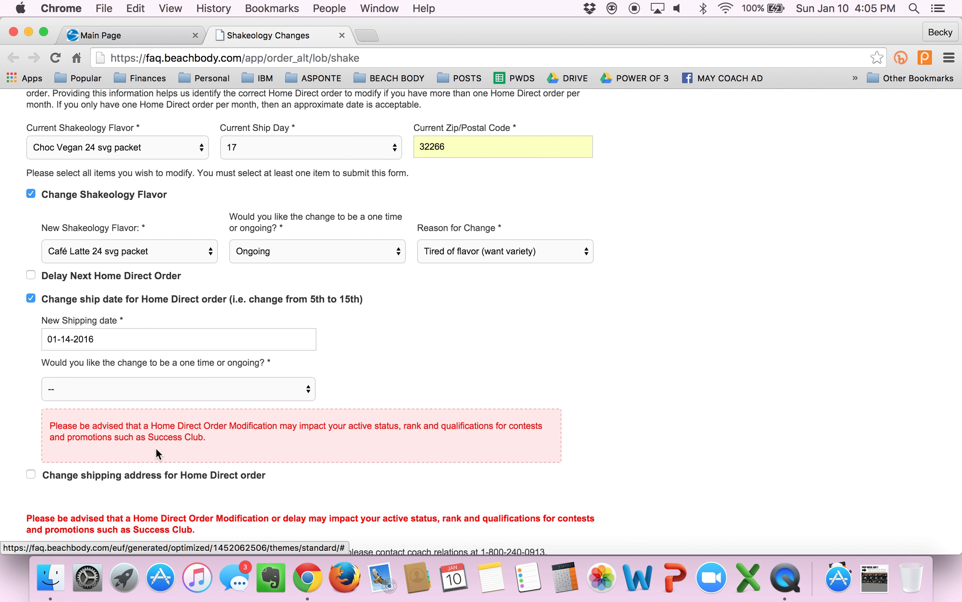
{"action": "left_click", "coordinate": [92, 341]}
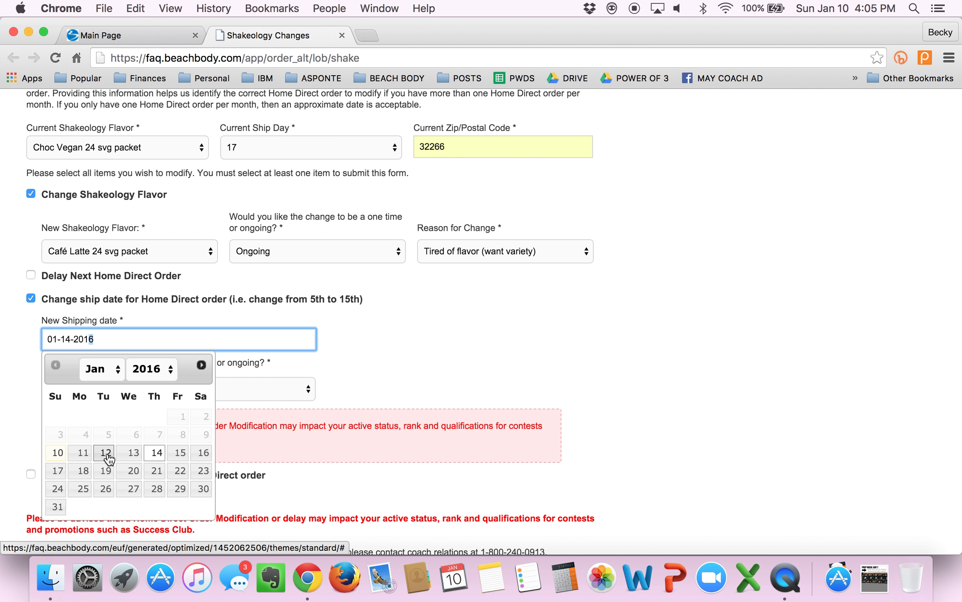
{"action": "left_click", "coordinate": [105, 454]}
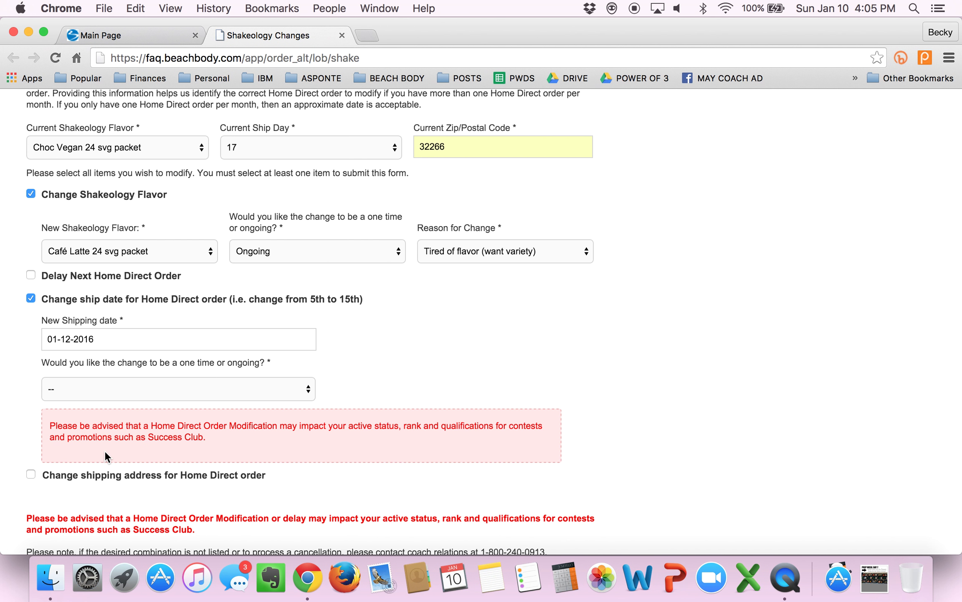
{"action": "left_click", "coordinate": [233, 384]}
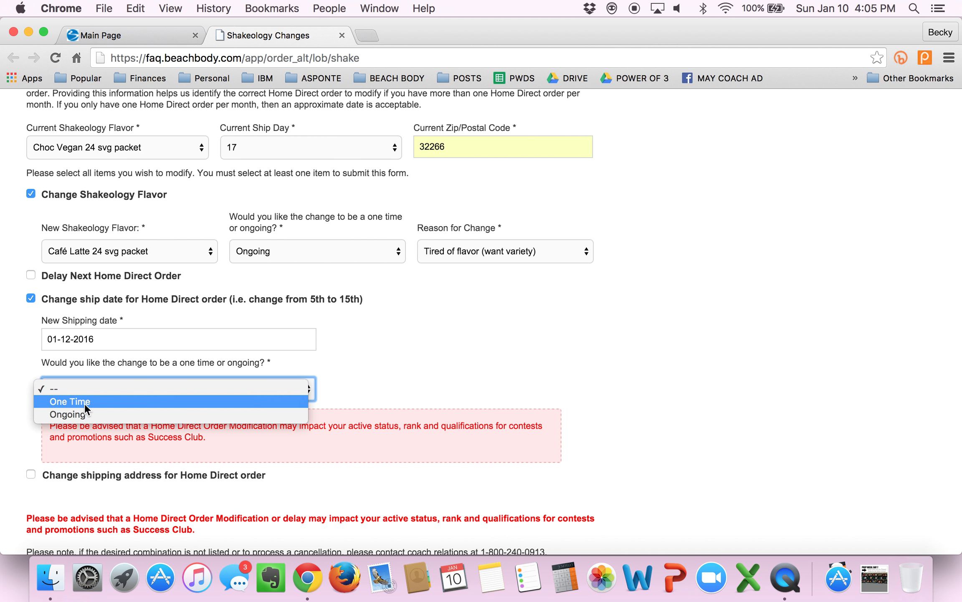
{"action": "key", "text": "Escape"}
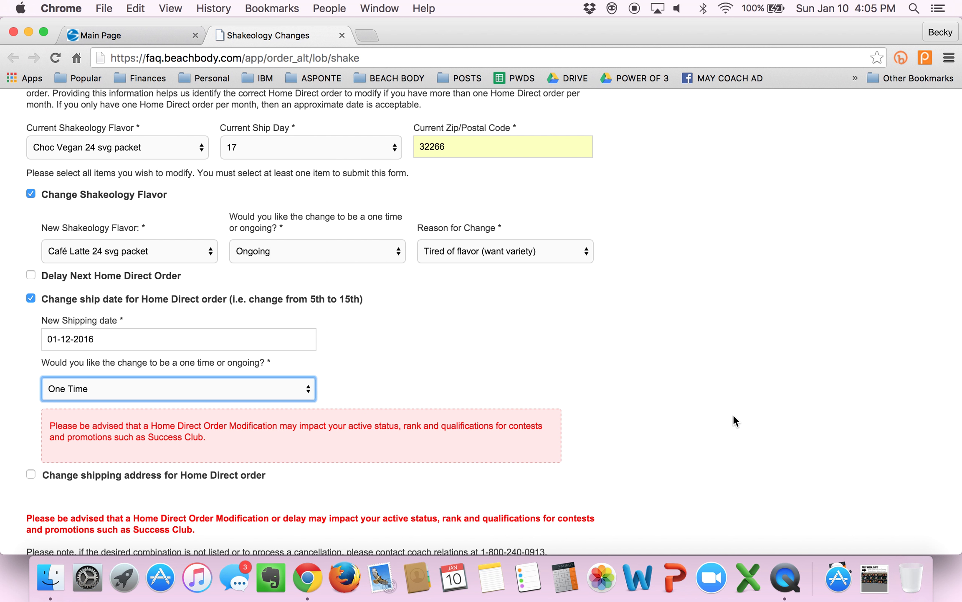
{"action": "scroll", "coordinate": [733, 414], "scroll_direction": "down", "scroll_amount": 3}
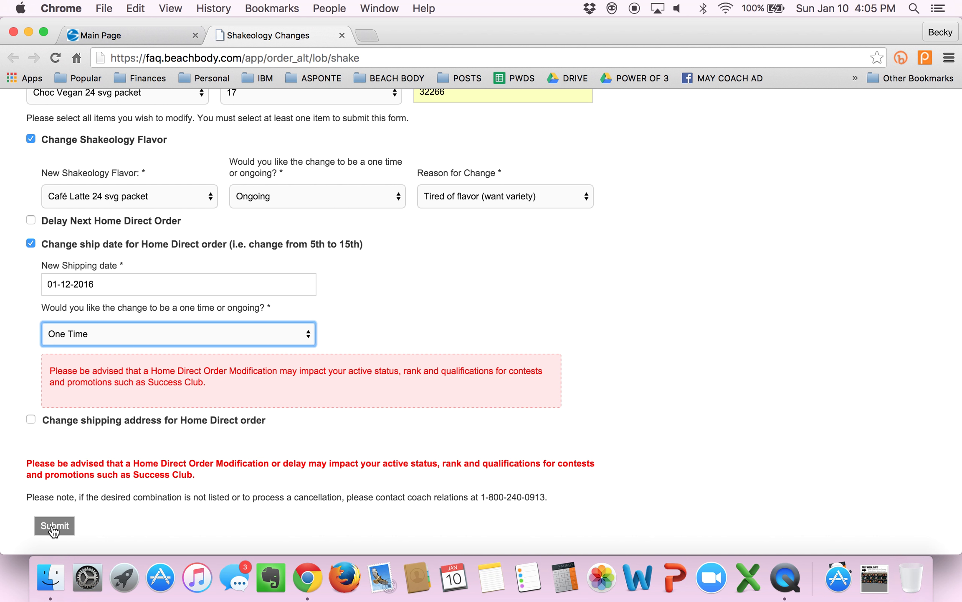
{"action": "scroll", "coordinate": [607, 334], "scroll_direction": "up", "scroll_amount": 20}
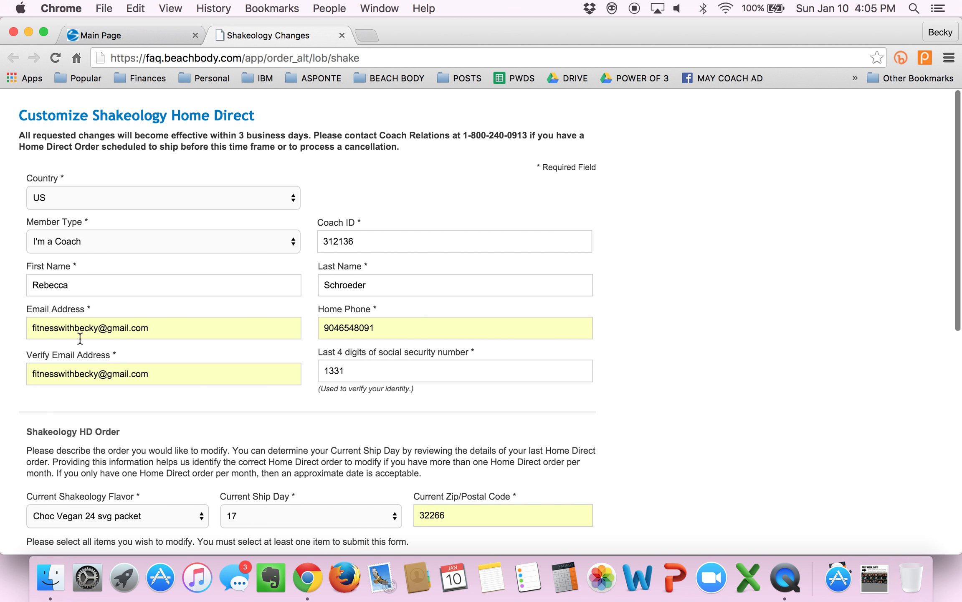